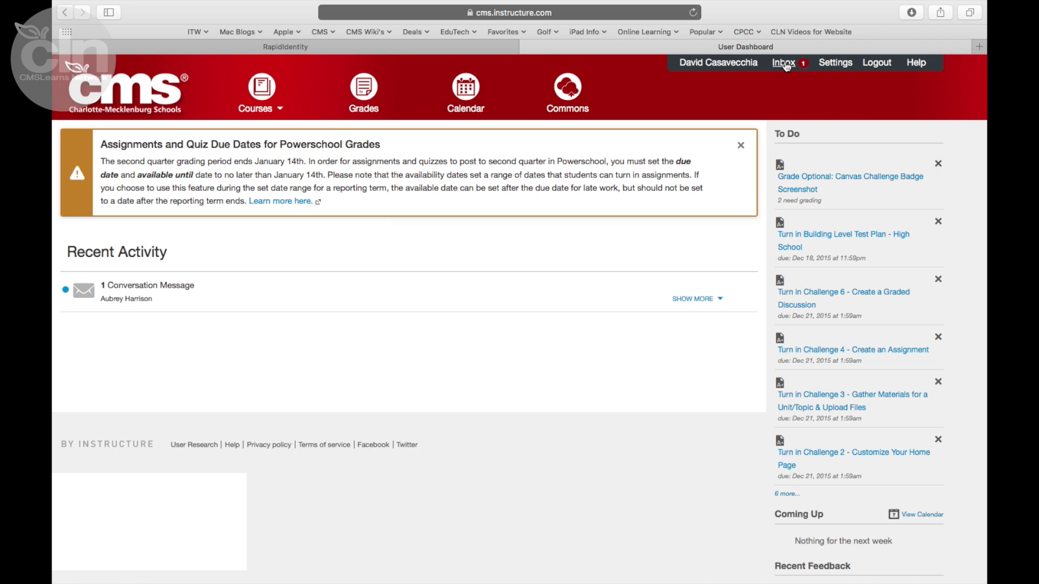
- Open the Inbox and look through the courses available for filtering conversations
left_click(785, 64)
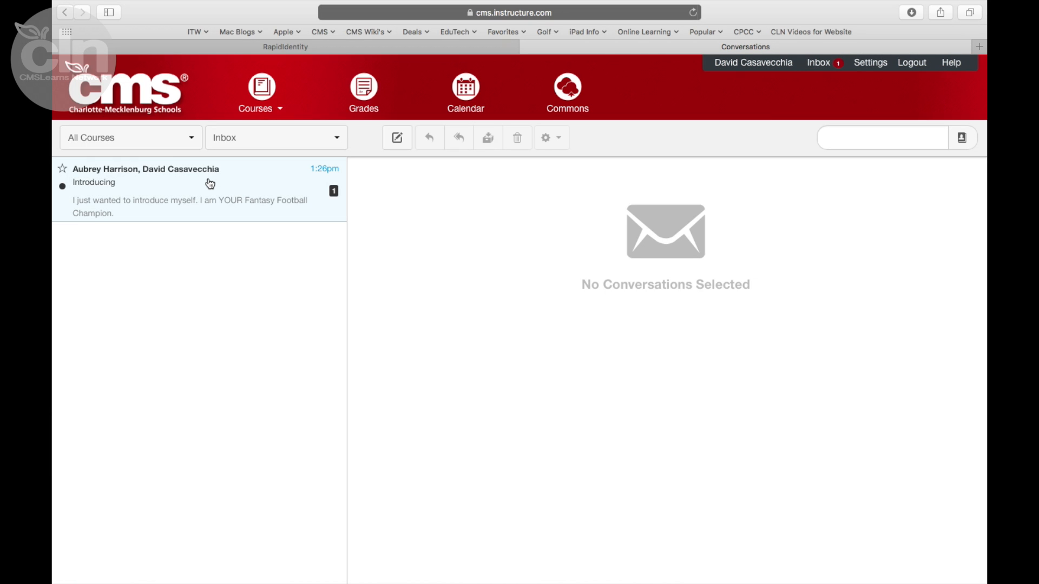
left_click(145, 140)
mouse_move(114, 204)
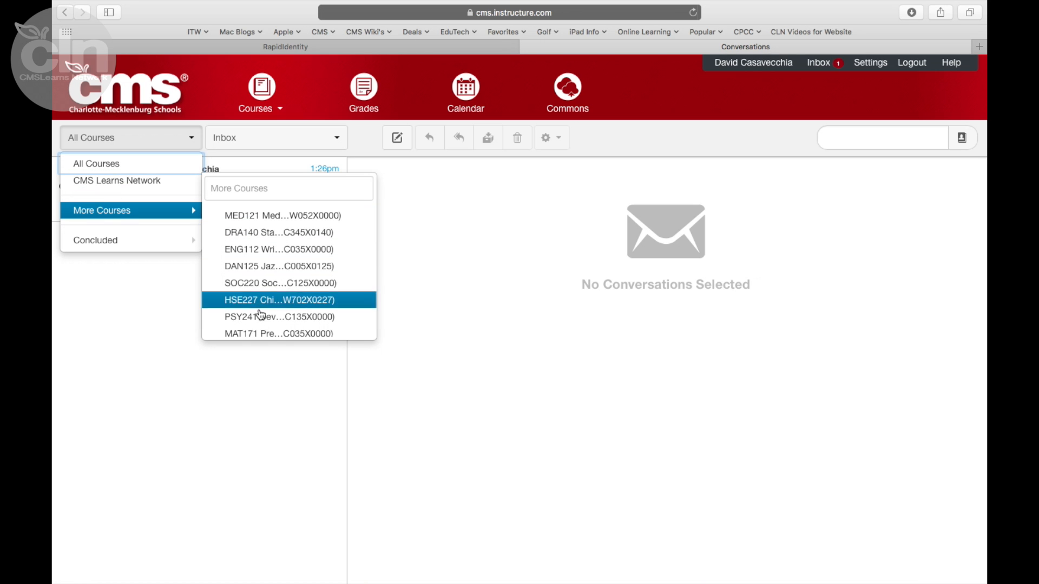
left_click(155, 294)
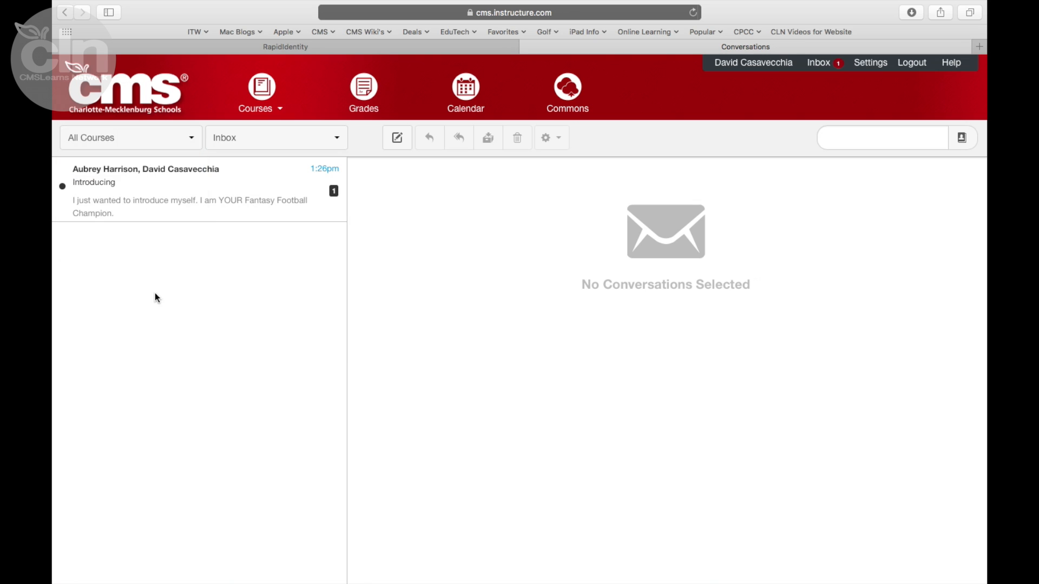
- Open the "Introducing" conversation and view the additional actions available for it
left_click(184, 185)
mouse_move(588, 262)
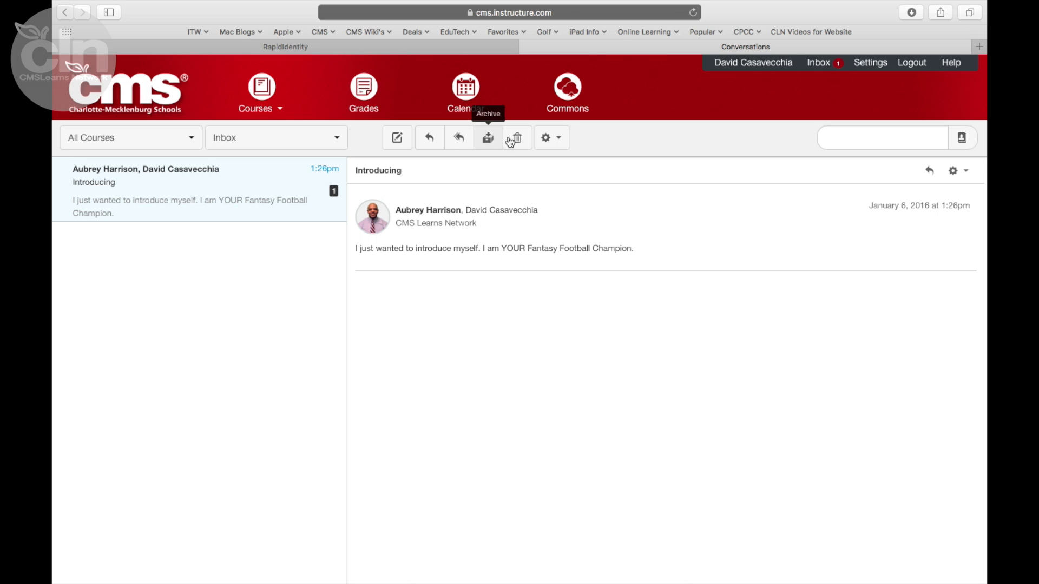
left_click(555, 140)
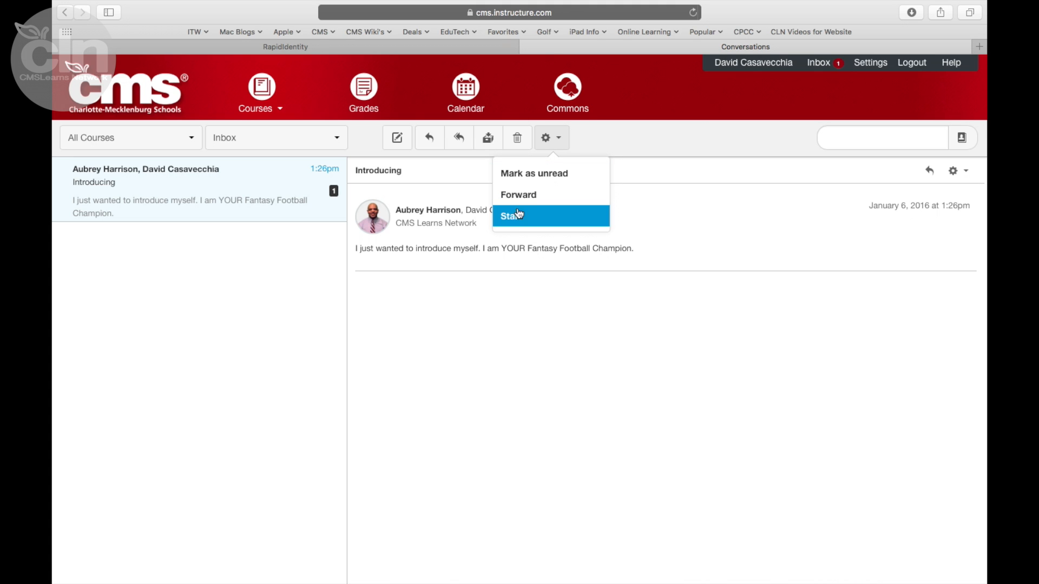
left_click(491, 282)
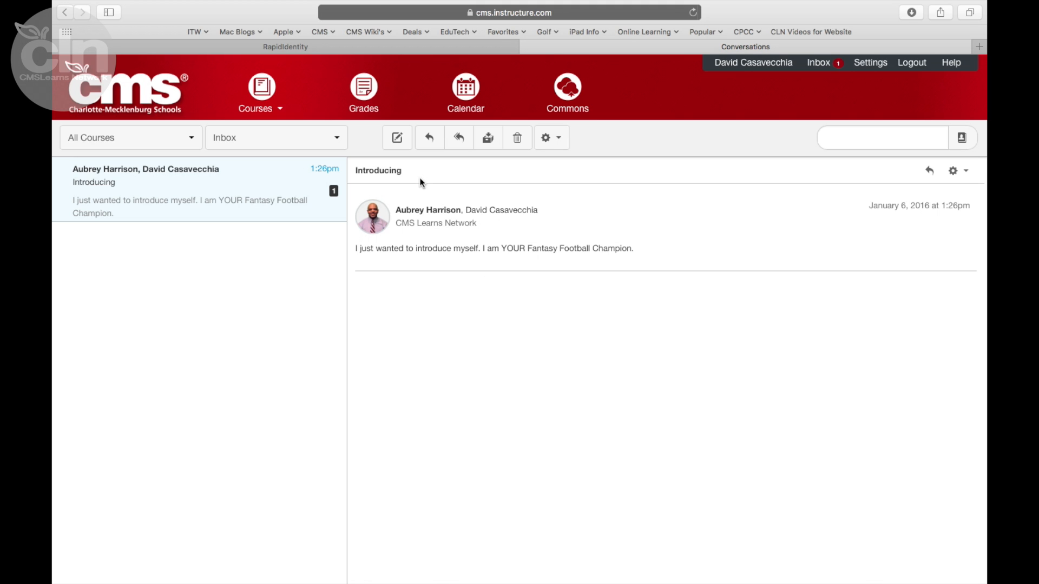
- Compose a new message for the CMS Learns Network course and add a colleague from that course as recipient
left_click(397, 142)
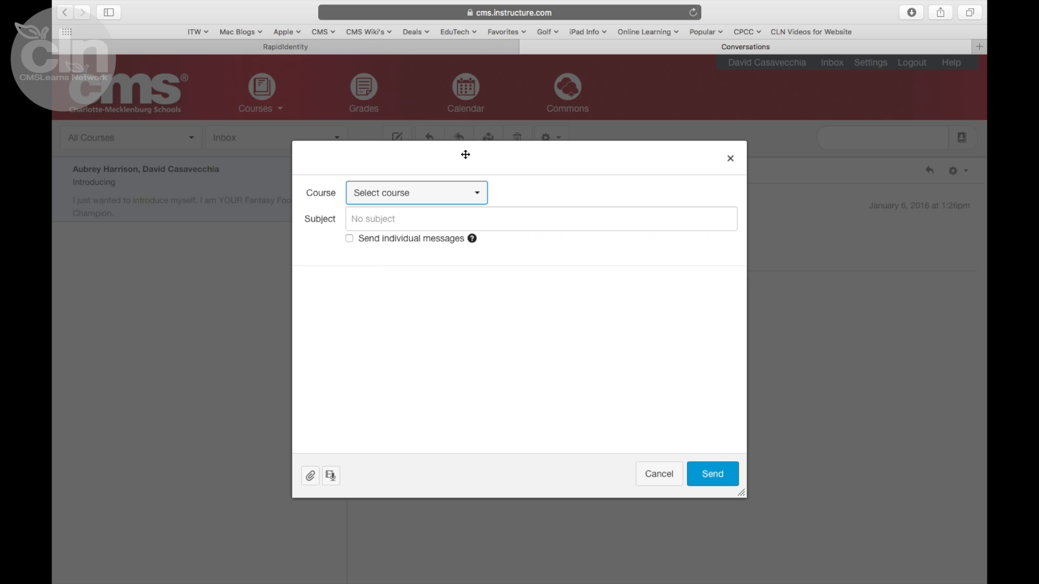
left_click(467, 193)
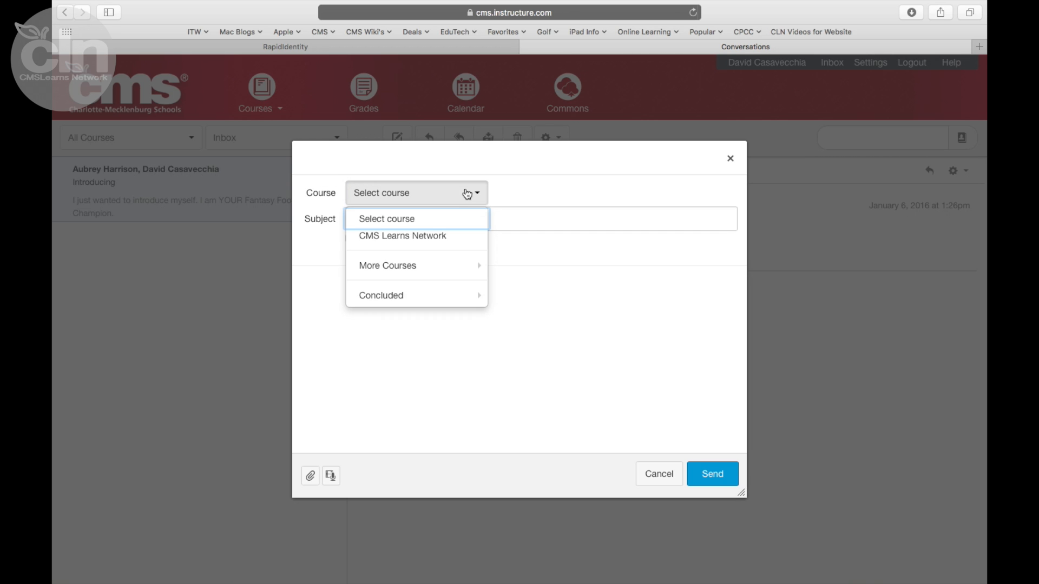
left_click(411, 239)
left_click(373, 222)
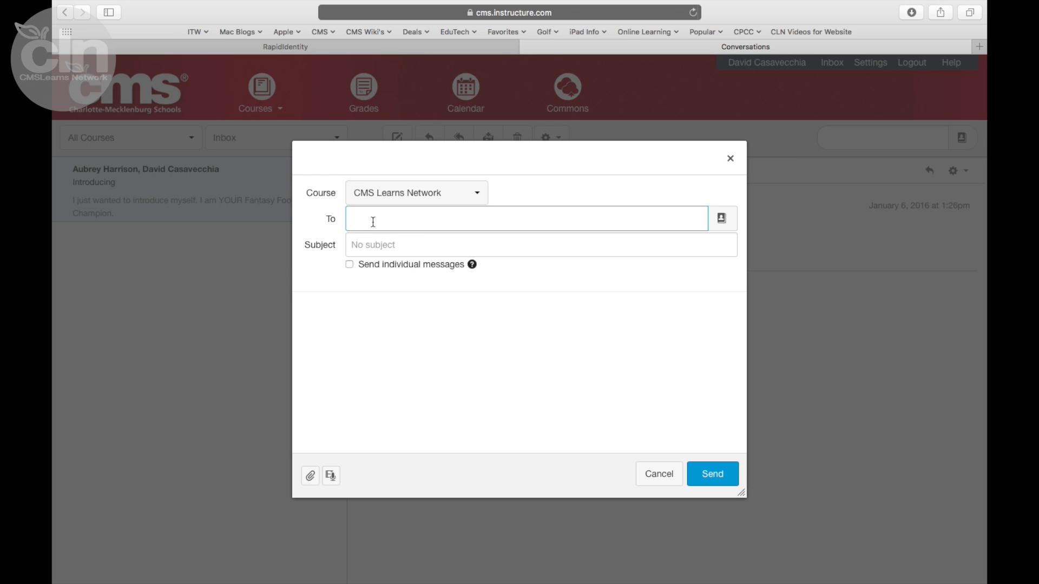
type("aubrey h")
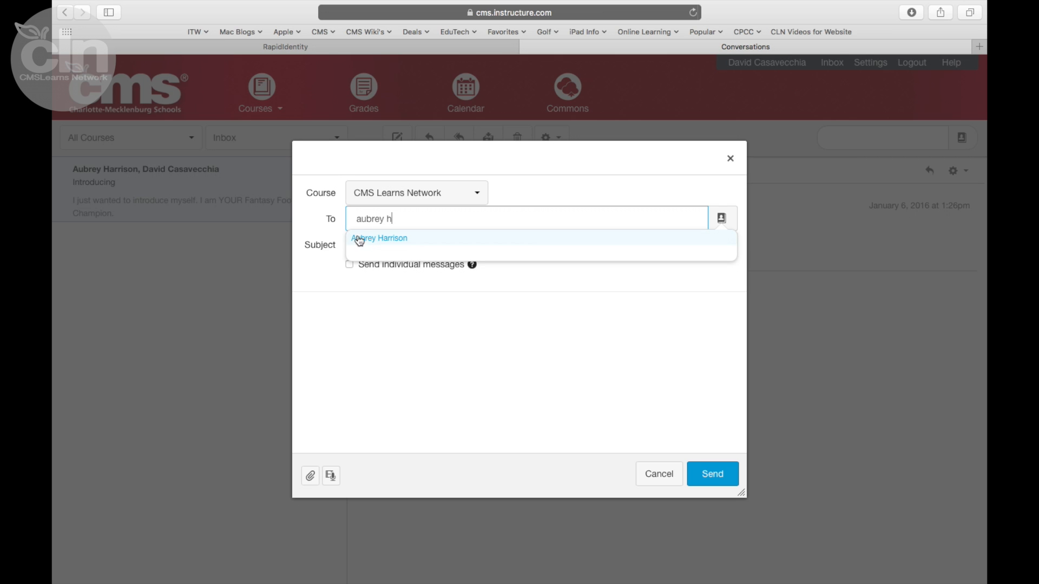
left_click(367, 243)
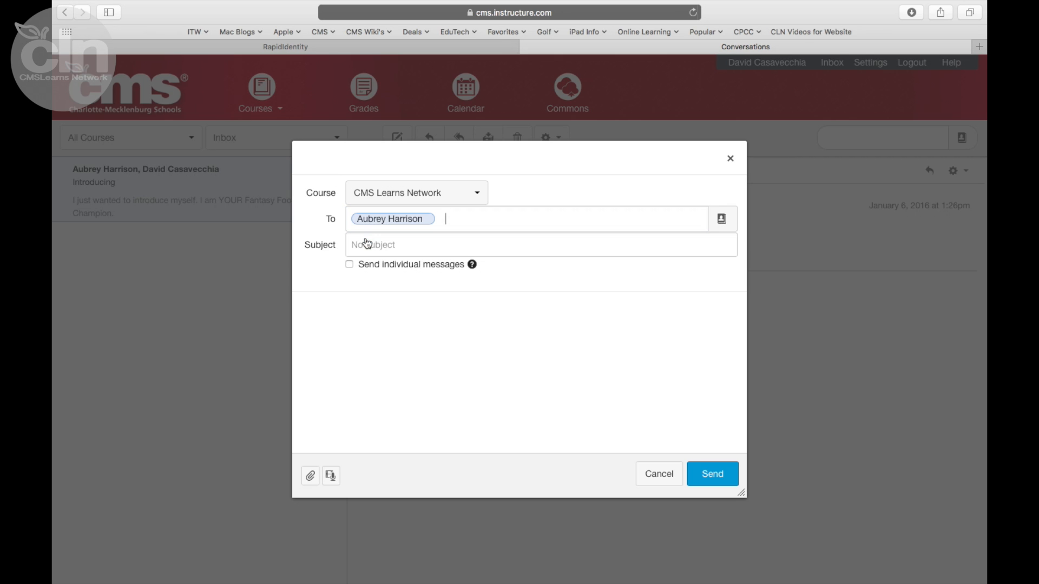
- Address the message to everyone in CMS Learns Network and remove the individual recipient
left_click(723, 220)
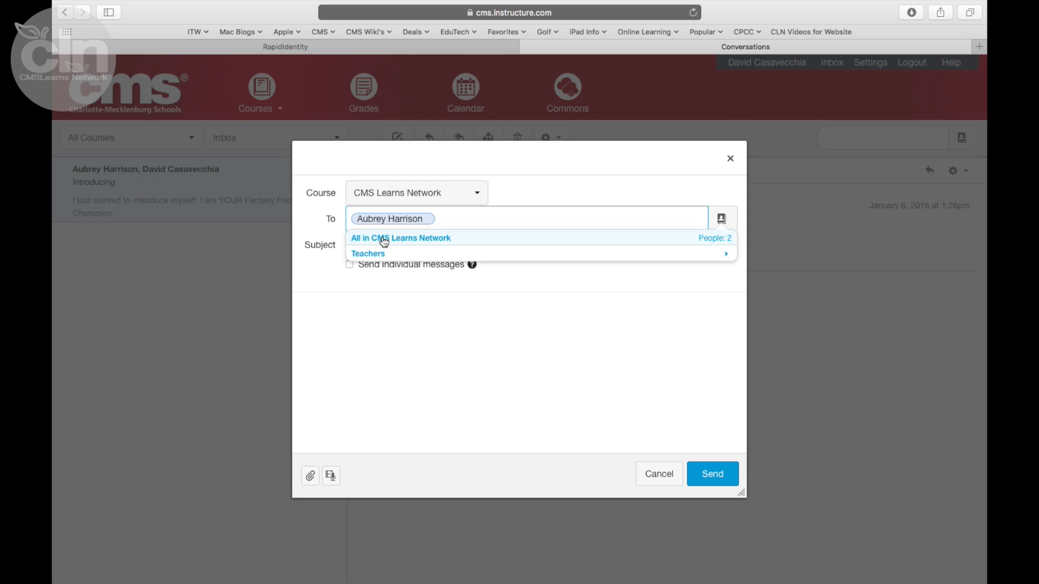
left_click(384, 239)
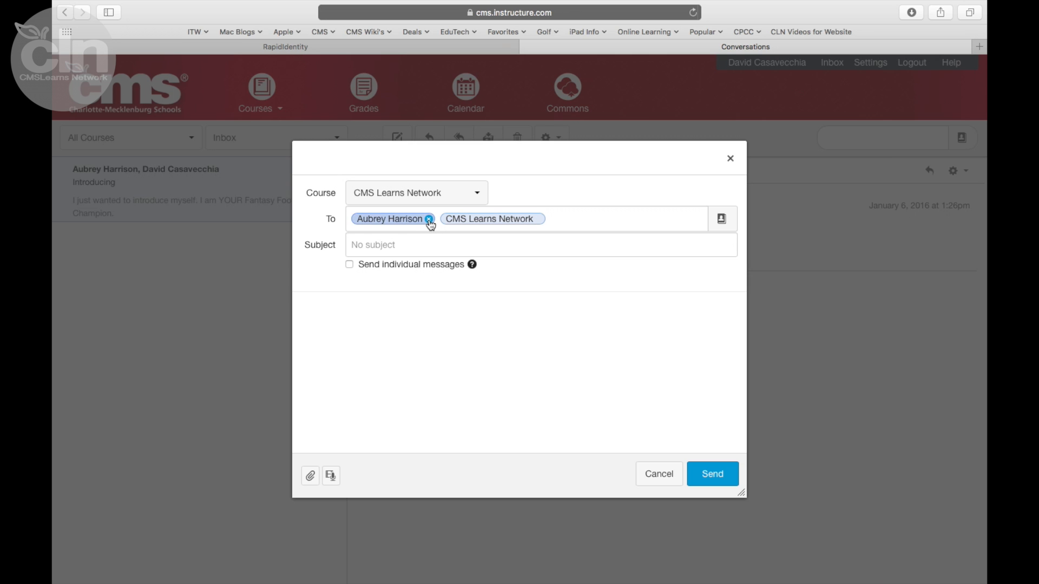
left_click(429, 219)
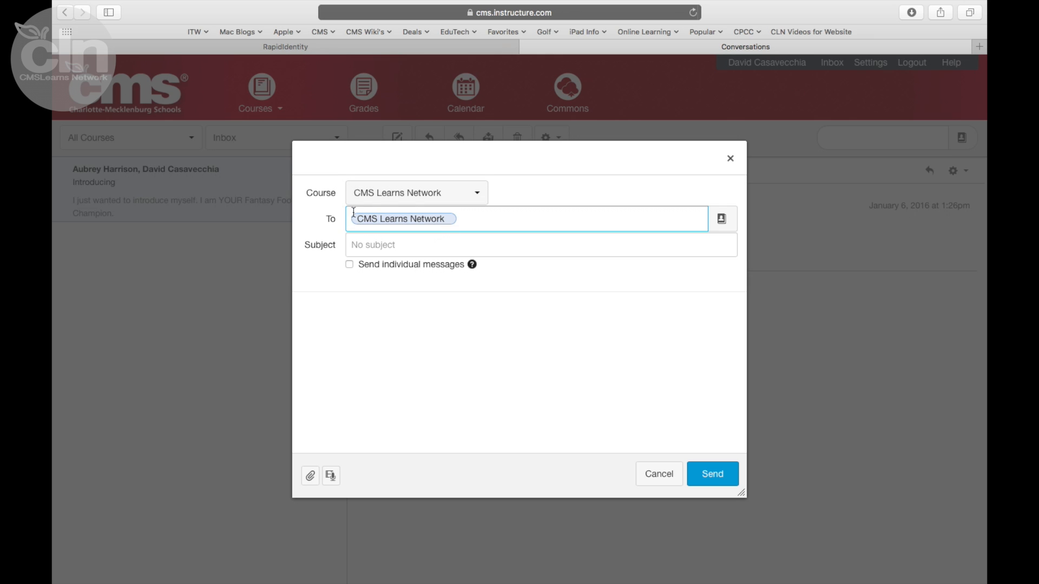
- Enter "Test Message" as the message subject
left_click(367, 245)
type("Tes")
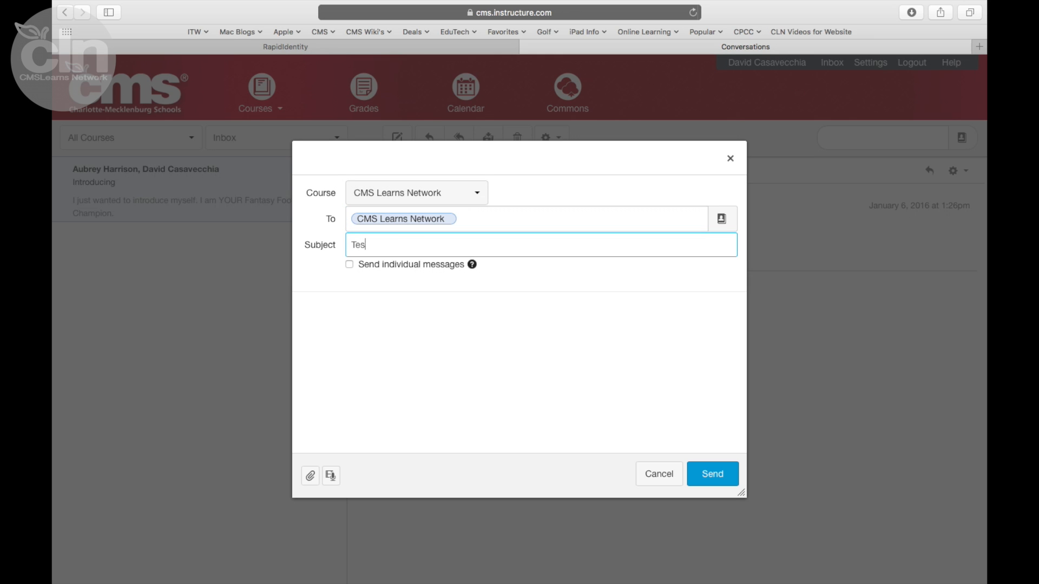
type("t Message")
- Attach the file Lower Third_AH.png from the ITW folder to the message
left_click(309, 476)
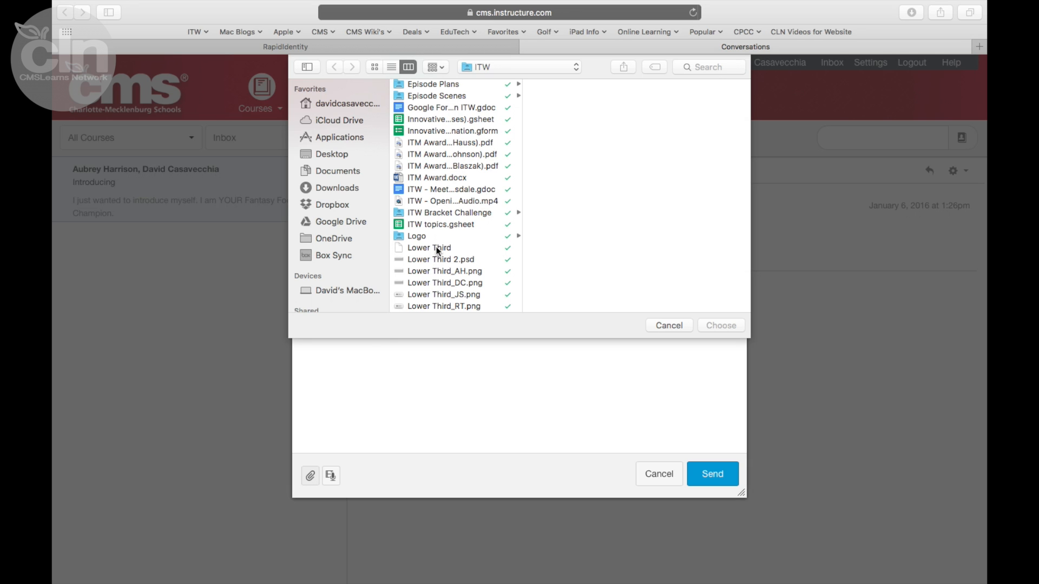
left_click(431, 271)
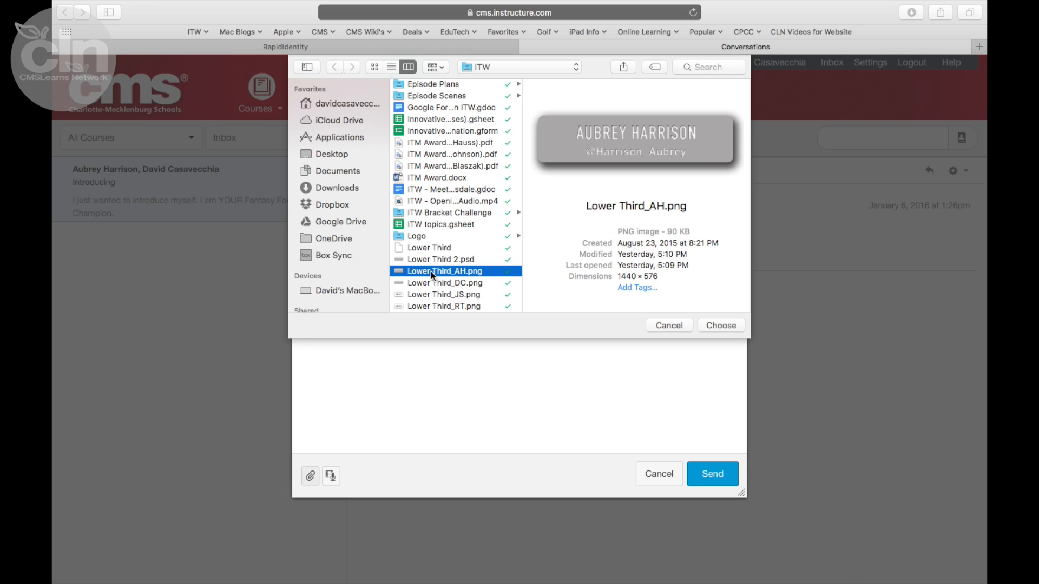
left_click(720, 326)
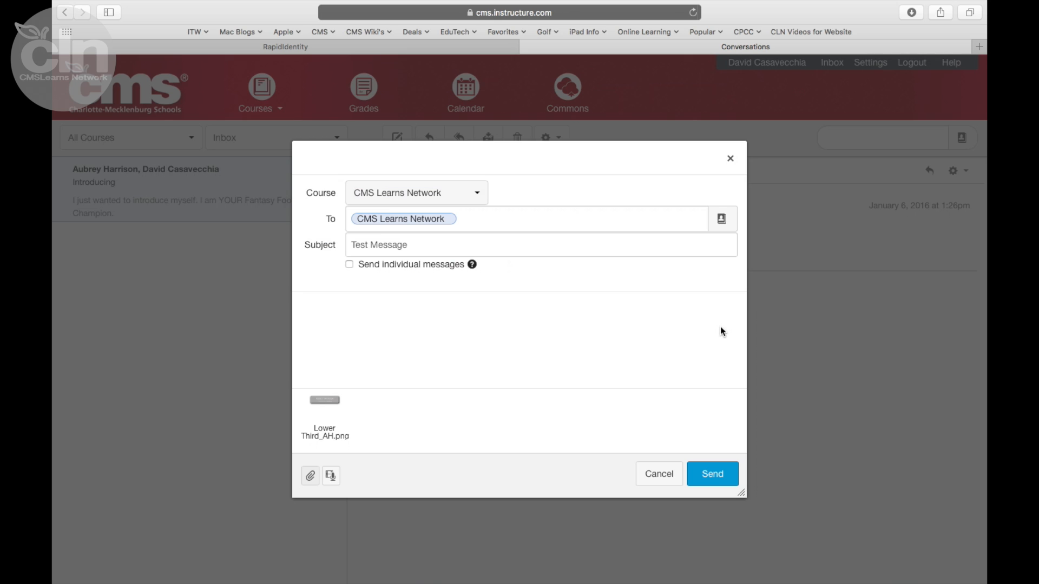
- View the recording and upload options for adding a media comment to the message, and close them
left_click(331, 477)
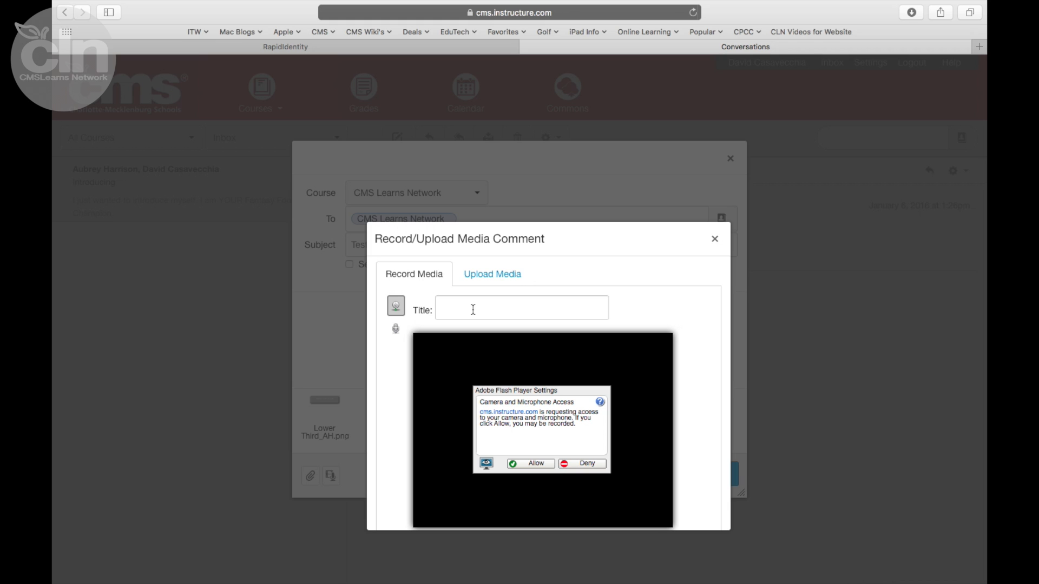
scroll(414, 413, "down", 2)
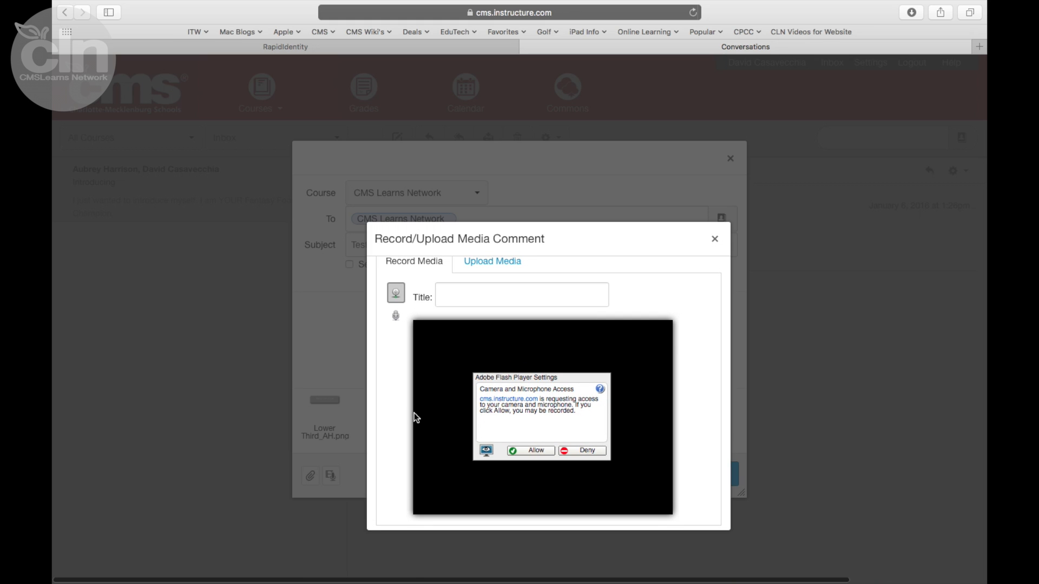
left_click(490, 264)
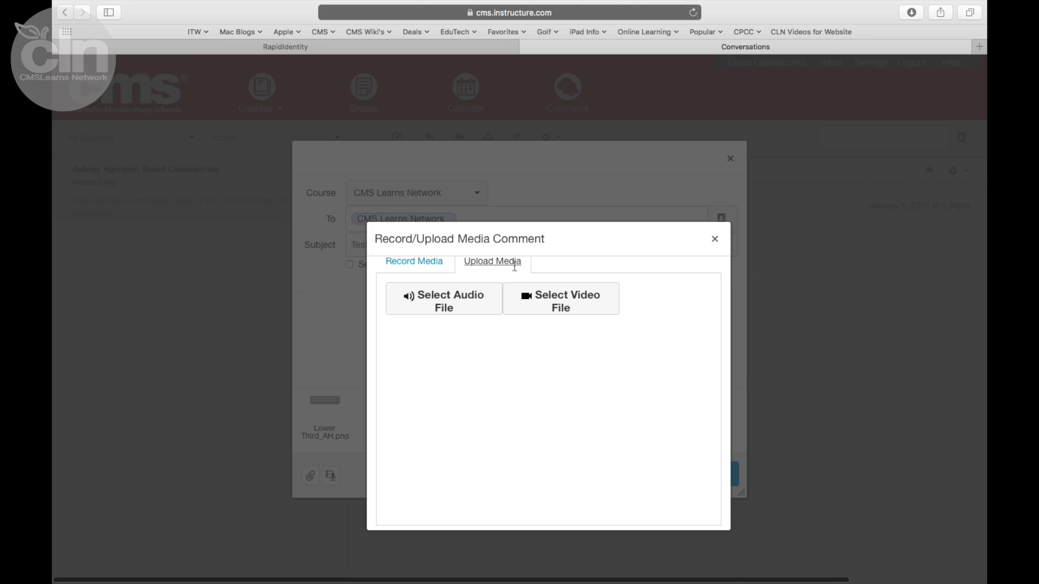
left_click(715, 239)
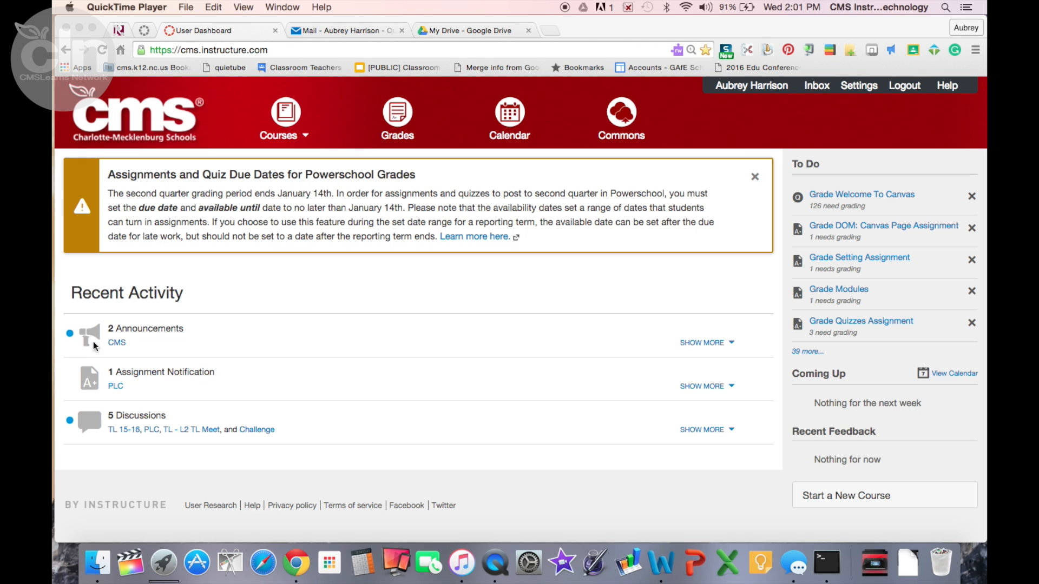
- Expand the recent announcements on the dashboard and open the Announcements page of the CMS Learns Network course
left_click(734, 345)
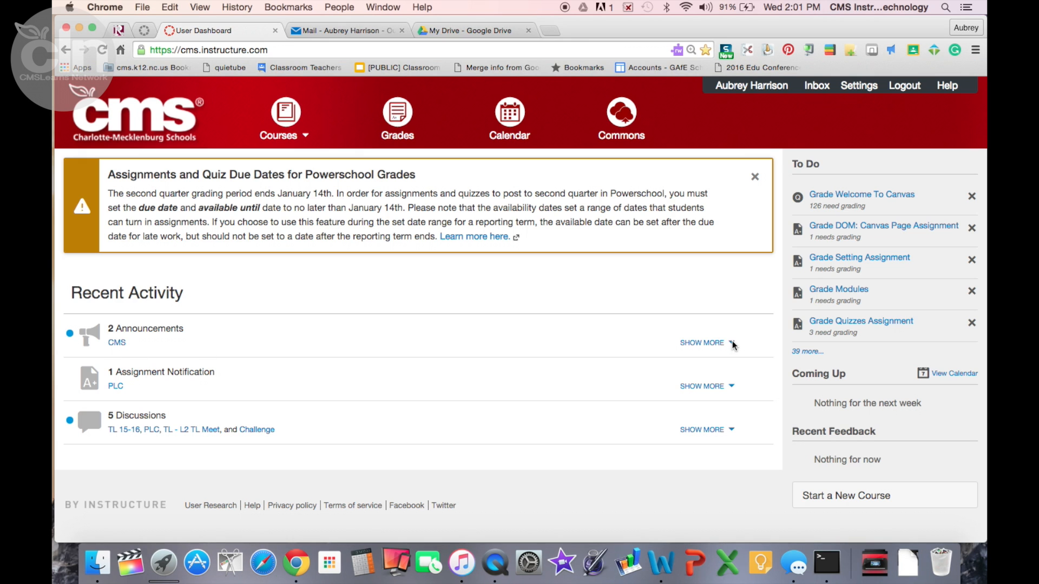
left_click(709, 343)
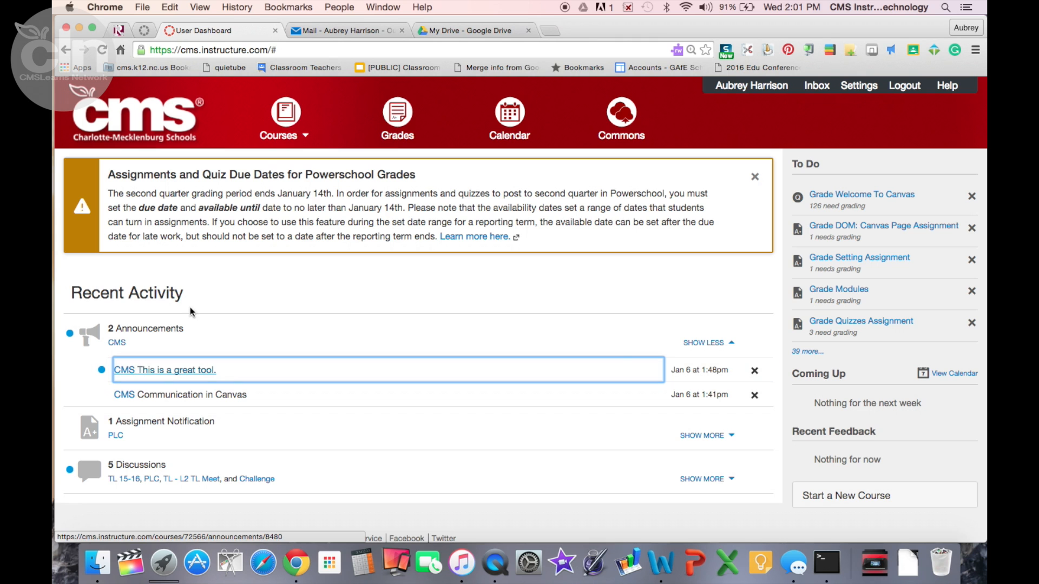
mouse_move(308, 135)
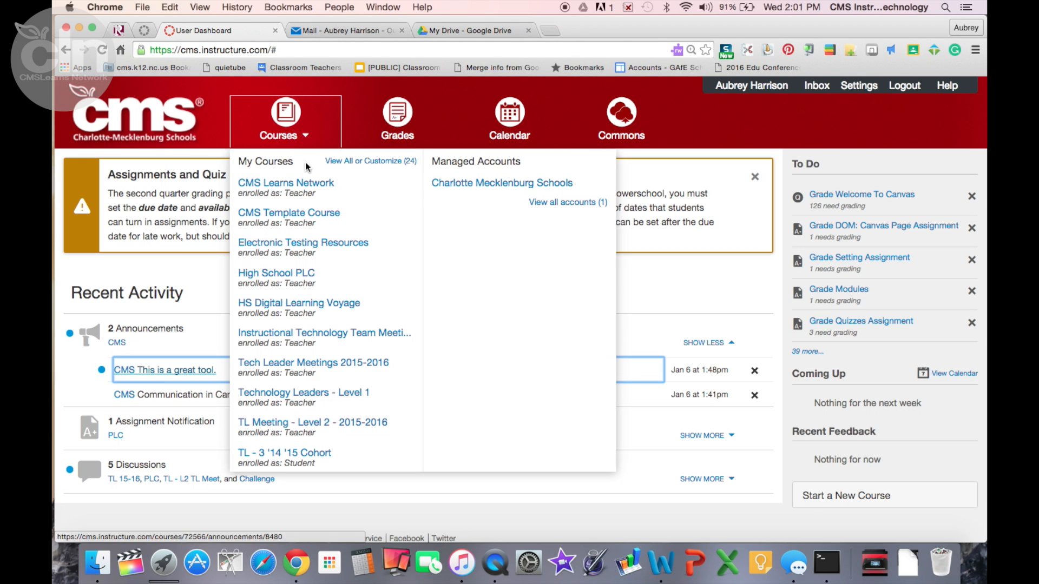
left_click(306, 183)
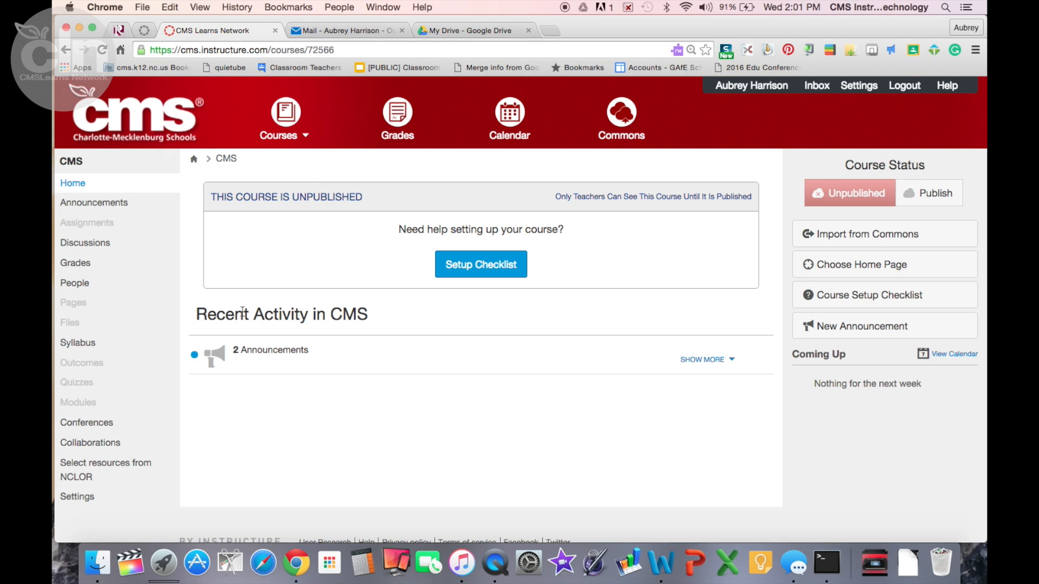
left_click(84, 205)
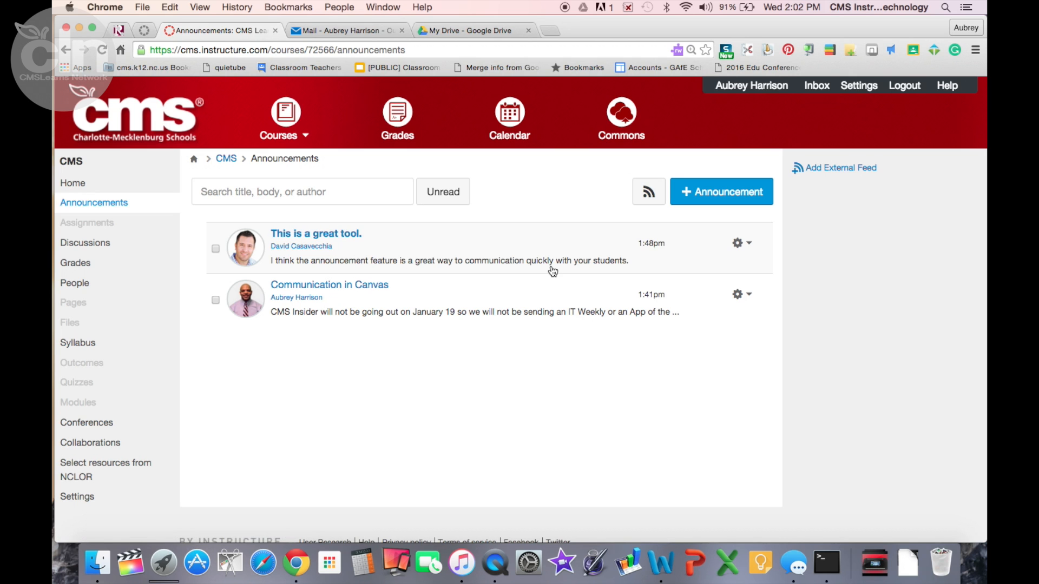
- Start a new announcement with the title "New Title"
left_click(734, 193)
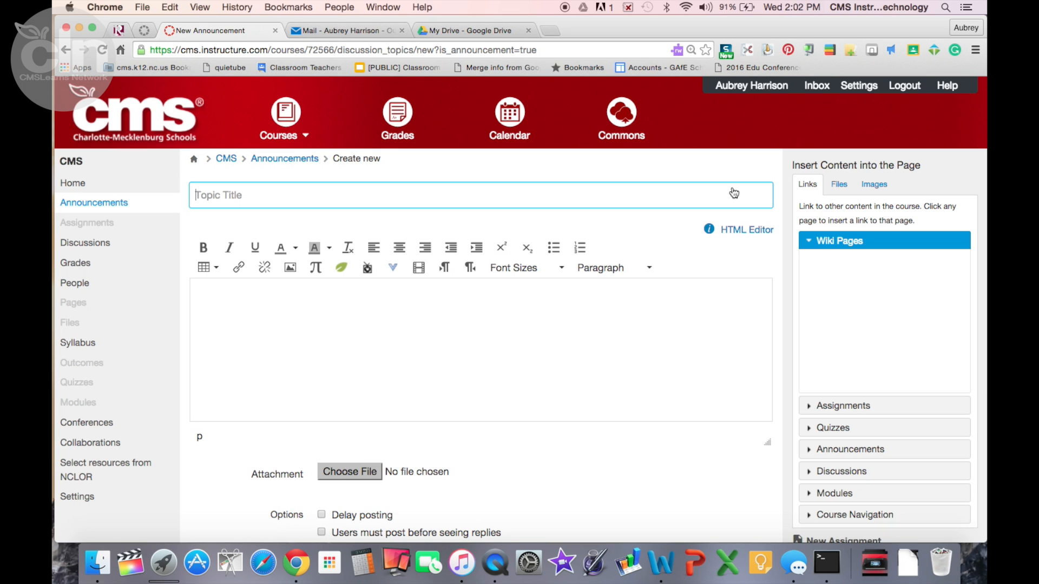
type("New Title")
left_click(499, 336)
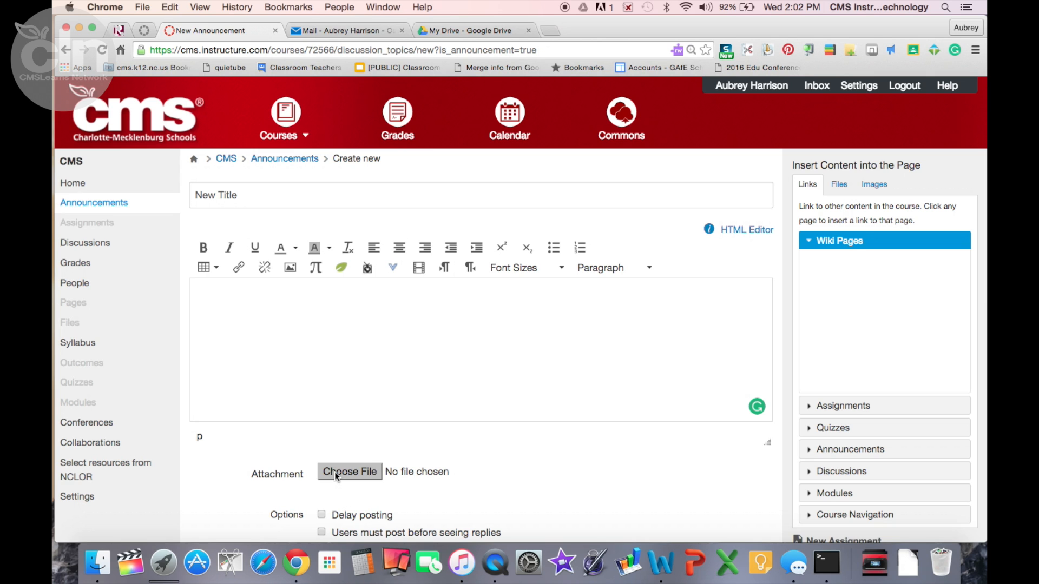
- Delay the announcement's posting until Jan 8, 2016
scroll(334, 472, "down", 3)
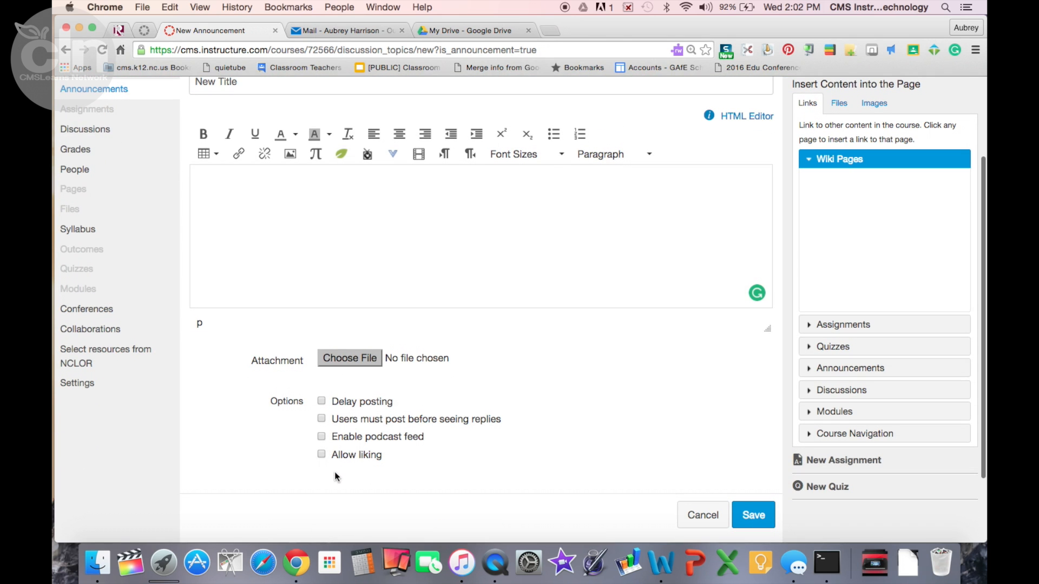
left_click(322, 402)
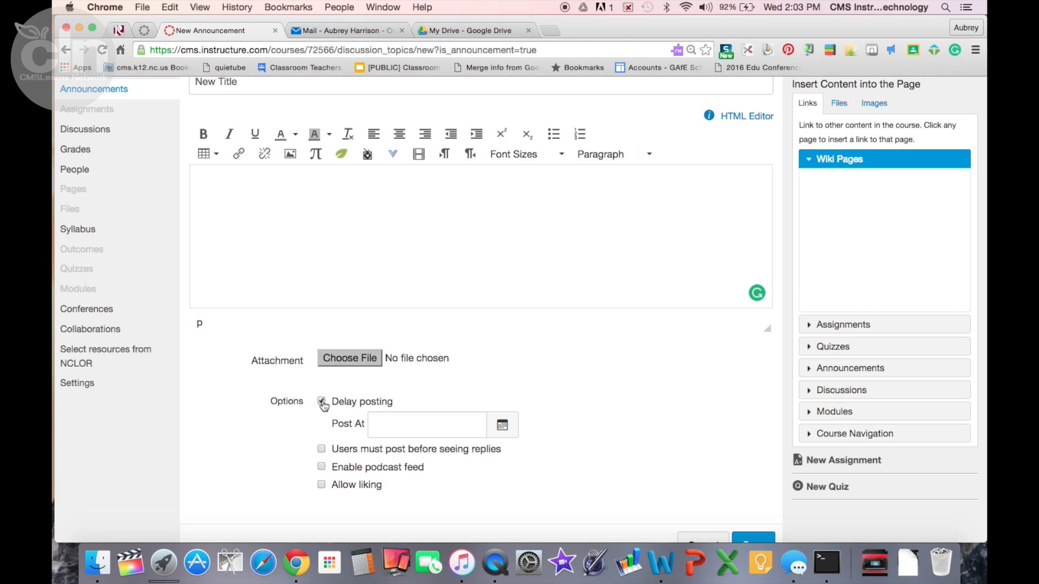
left_click(502, 427)
left_click(502, 295)
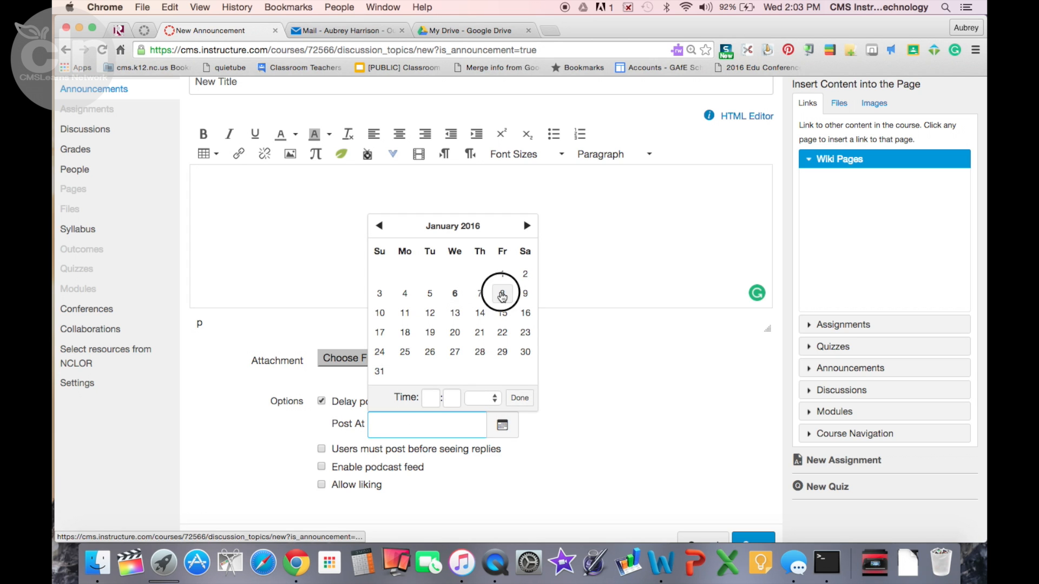
left_click(524, 399)
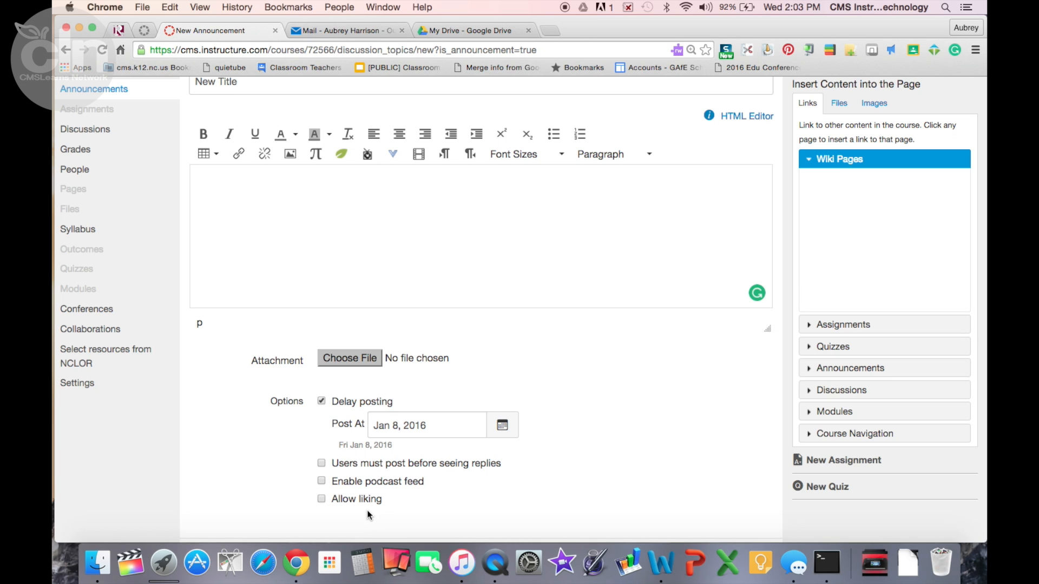
- Try to save the new announcement, and discard it
scroll(482, 460, "down", 5)
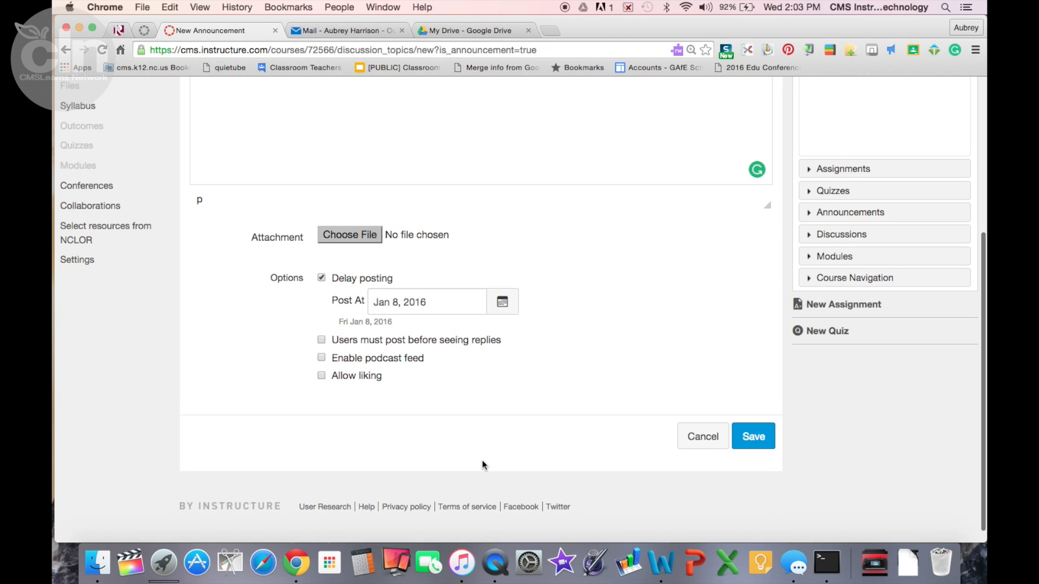
left_click(754, 440)
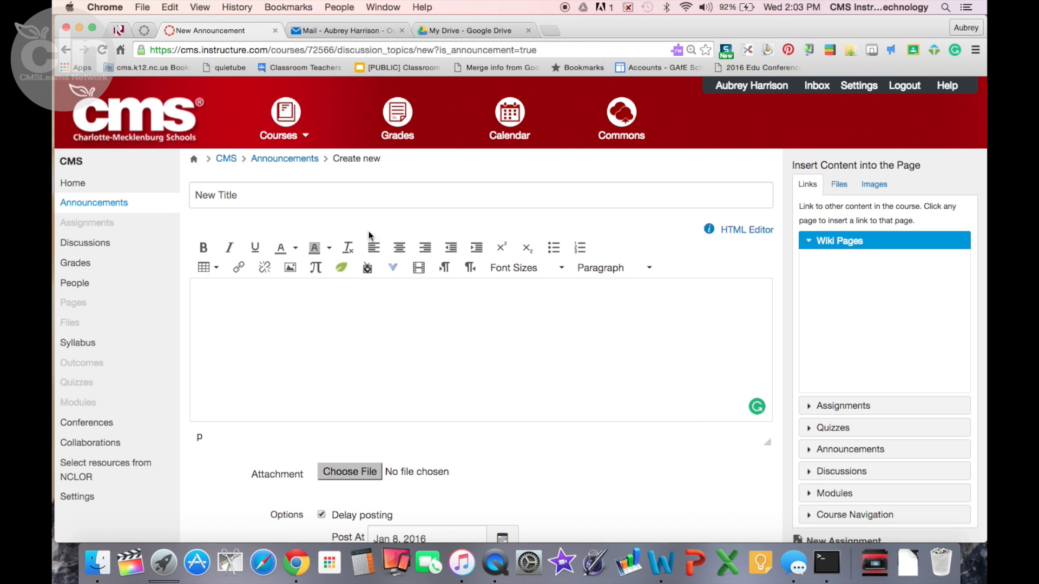
scroll(645, 294, "down", 5)
left_click(696, 438)
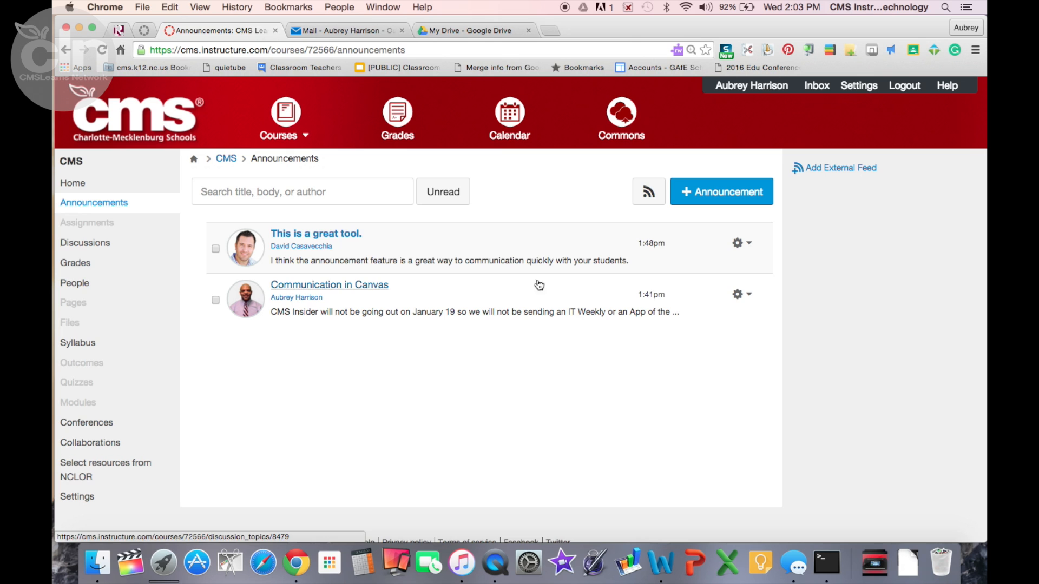
- View the management options for the "Communication in Canvas" announcement and go to the announcement search field
left_click(750, 296)
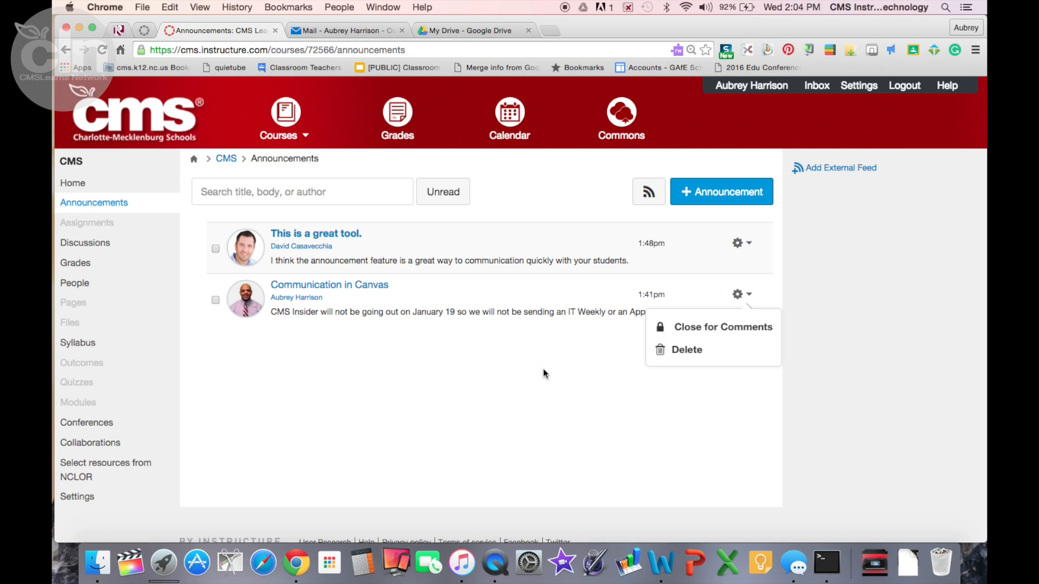
left_click(345, 192)
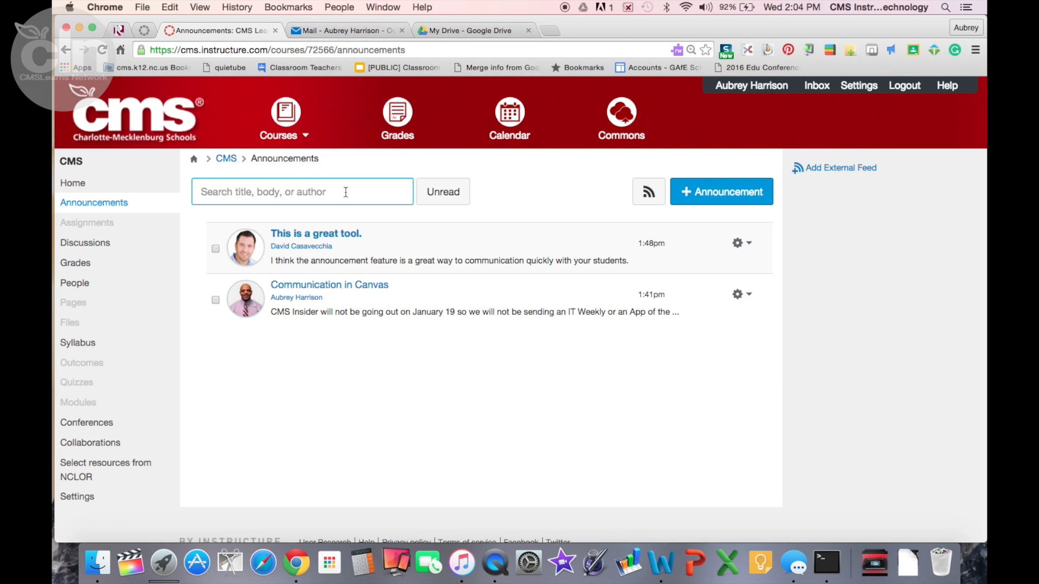